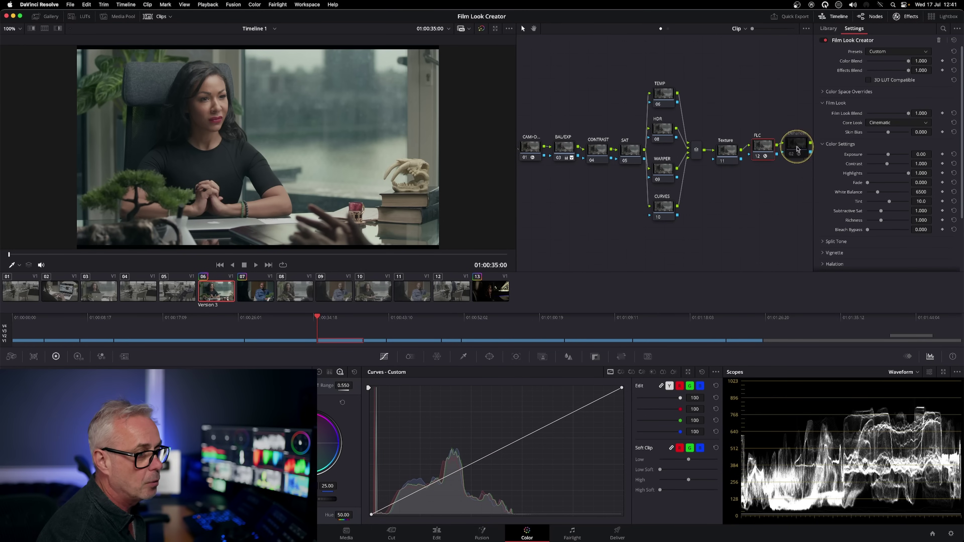
# Apply the Clean Slate preset to the Film Look Creator node and raise Film Look Blend to 1.000
pyautogui.click(796, 152)
pyautogui.click(764, 148)
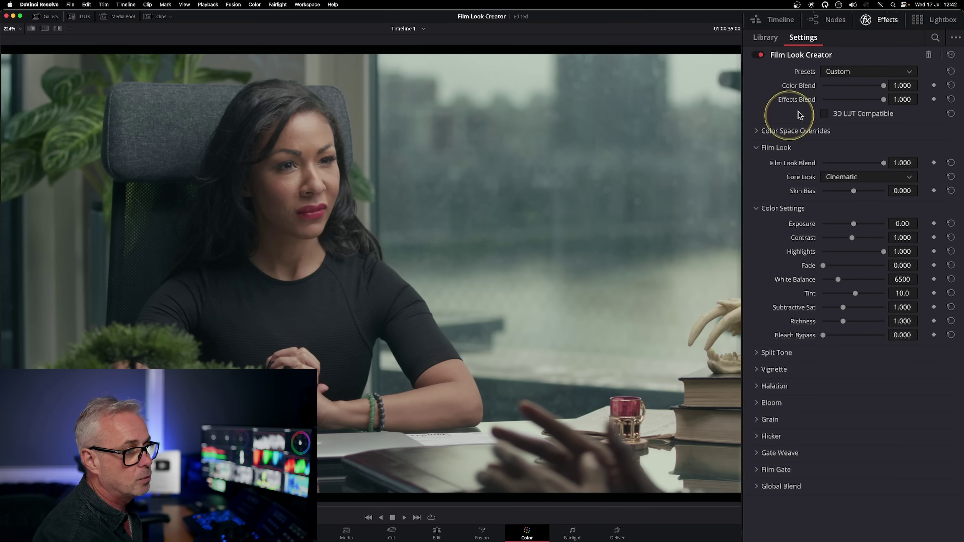
pyautogui.click(843, 72)
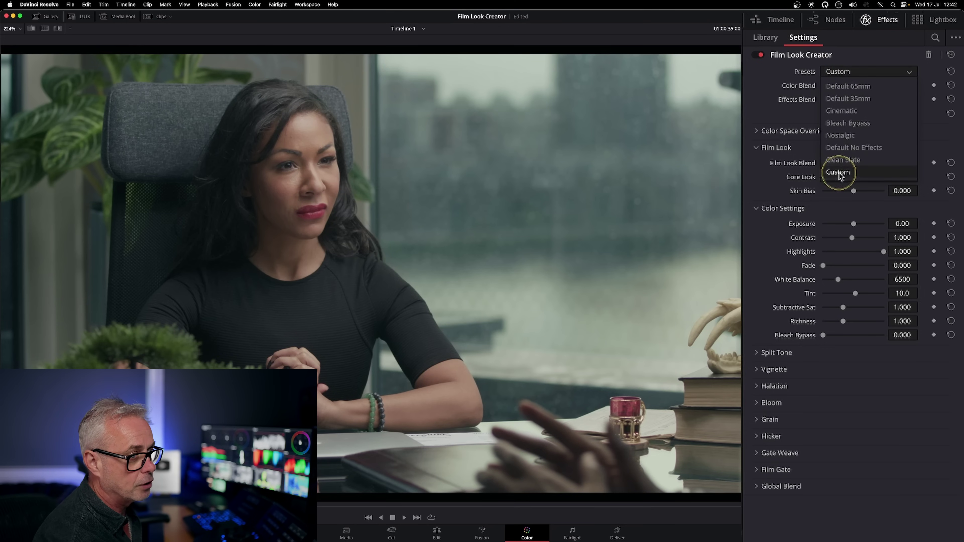
pyautogui.click(842, 160)
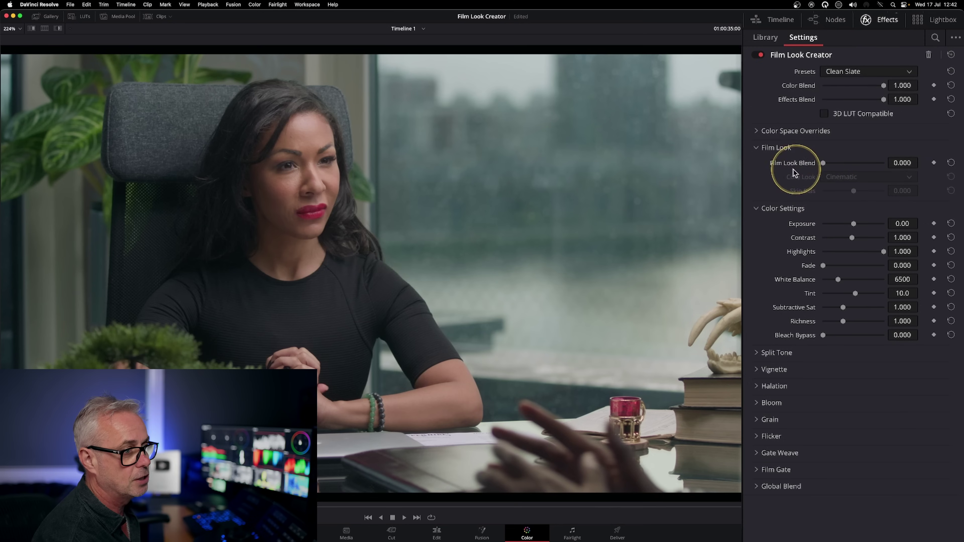
pyautogui.moveTo(823, 164); pyautogui.dragTo(918, 154)
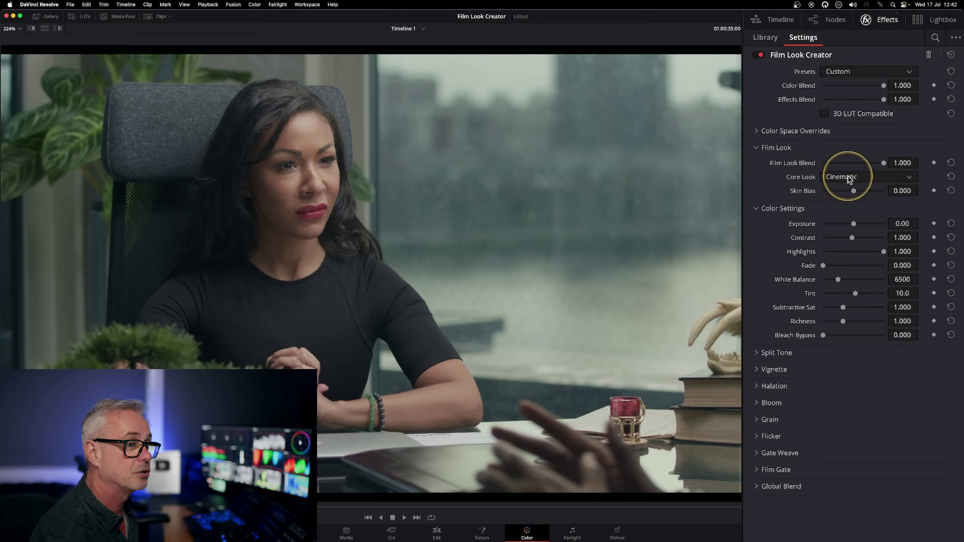
# Audition the Rochester, Akasaka, Elated and Vintage core looks in Film Look Creator
pyautogui.click(852, 177)
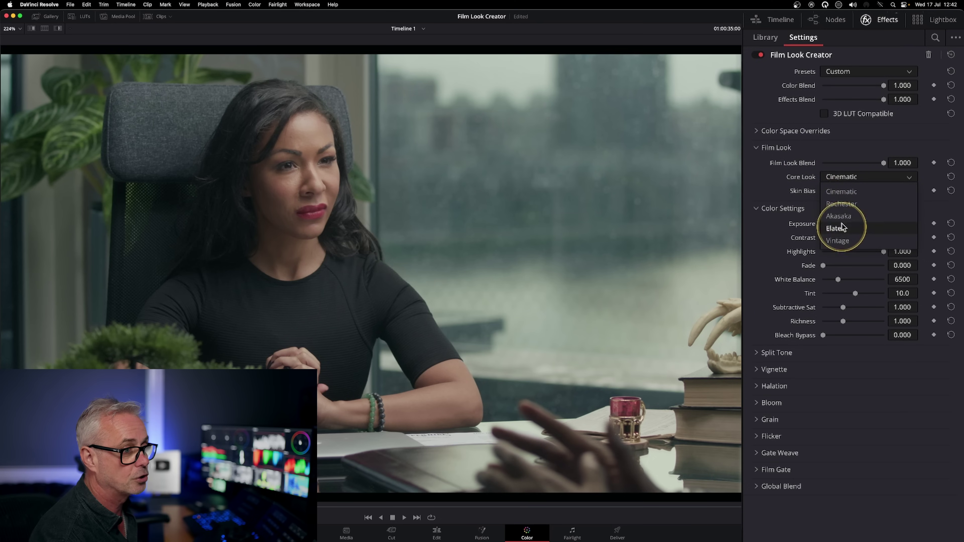
pyautogui.click(848, 204)
pyautogui.click(845, 181)
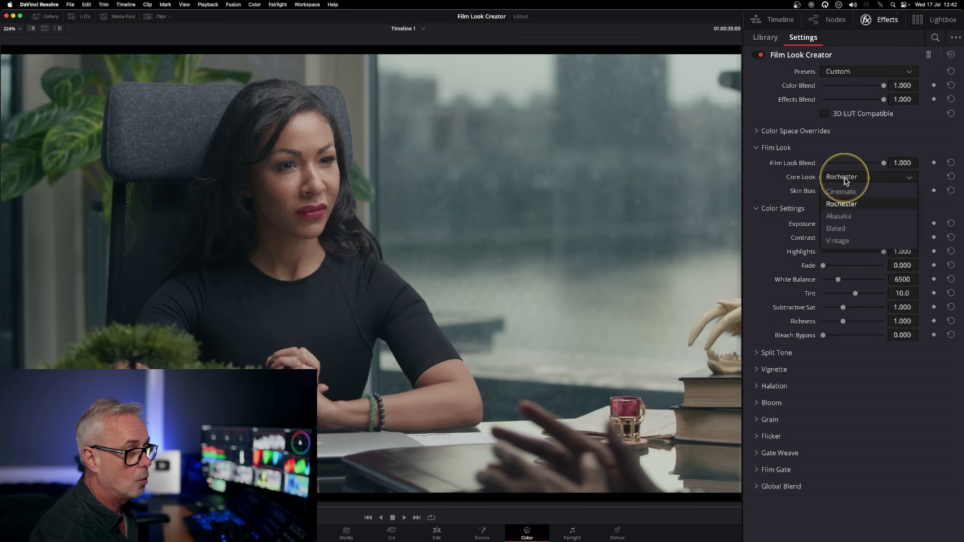
pyautogui.click(842, 217)
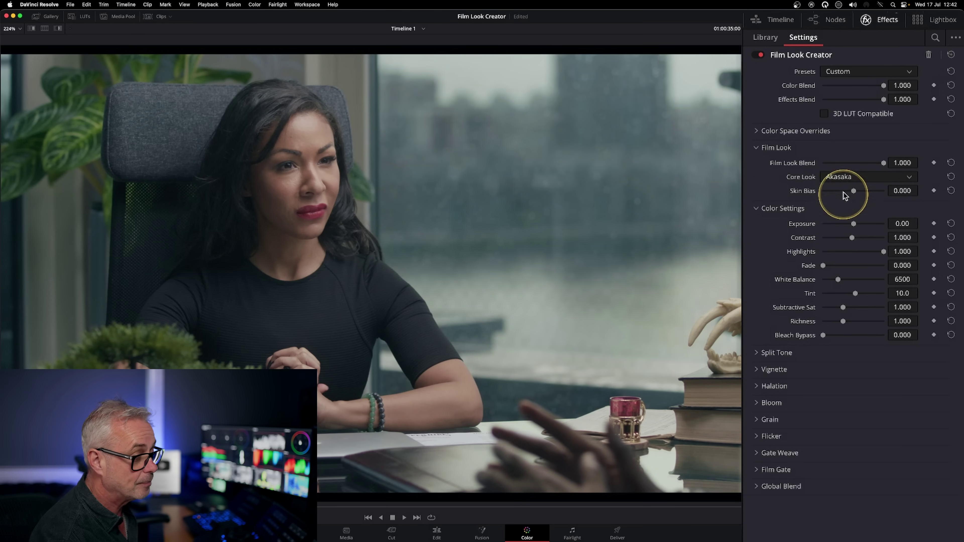
pyautogui.click(844, 181)
pyautogui.click(836, 224)
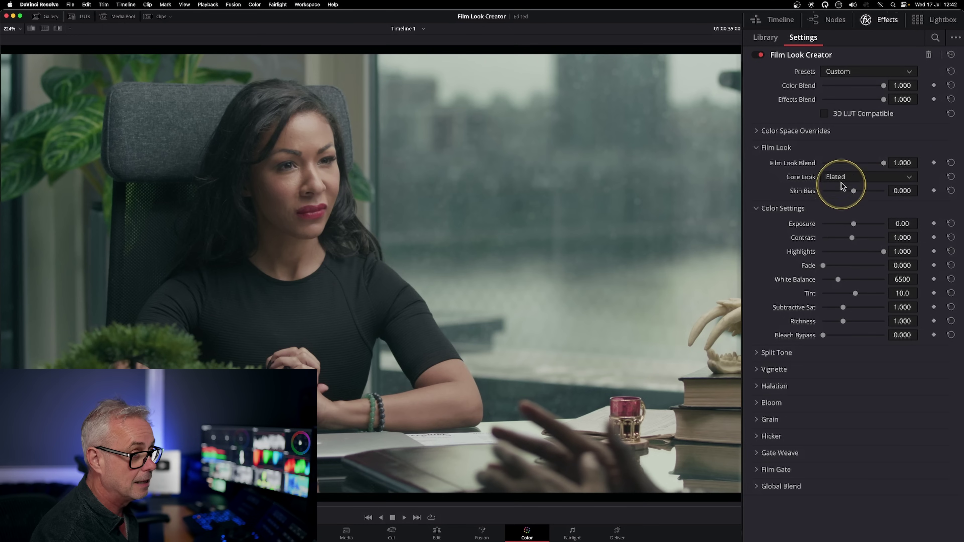
pyautogui.click(840, 177)
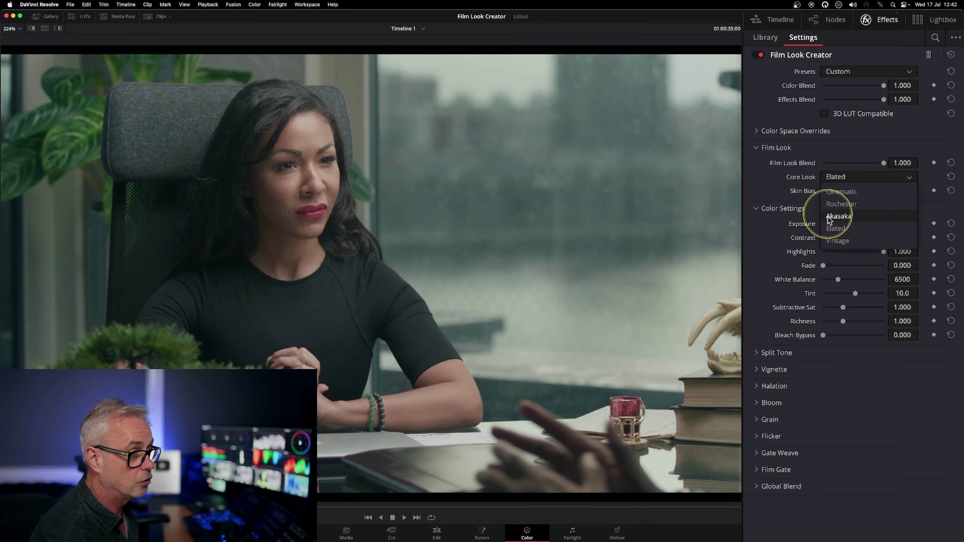
pyautogui.click(839, 242)
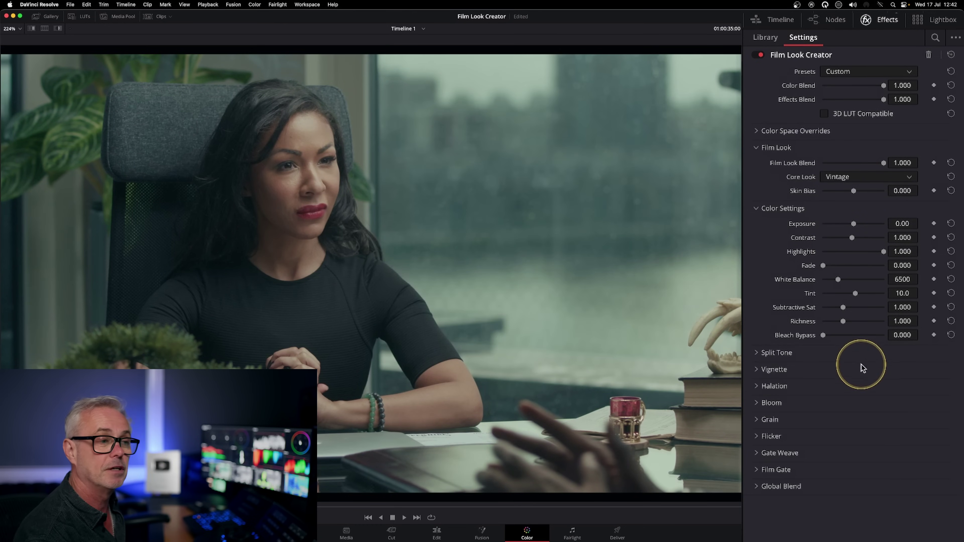
pyautogui.click(846, 178)
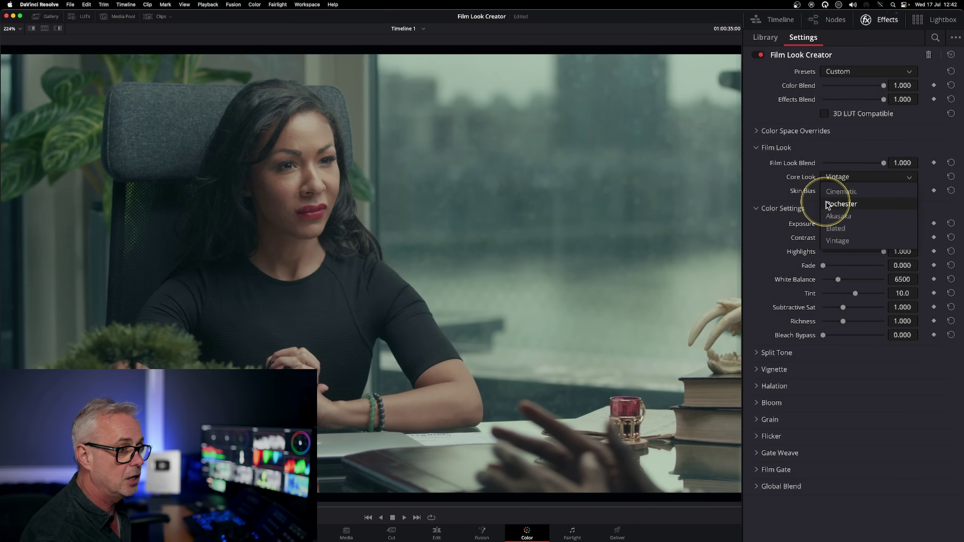
pyautogui.click(841, 205)
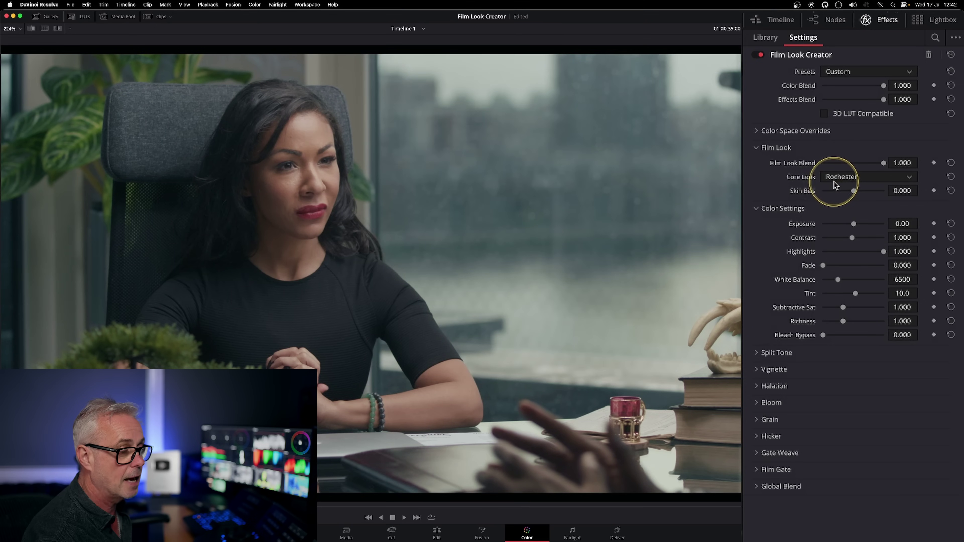
# Settle on the Rochester core look, raise Contrast to 1.250 and expand Split Tone
pyautogui.click(850, 178)
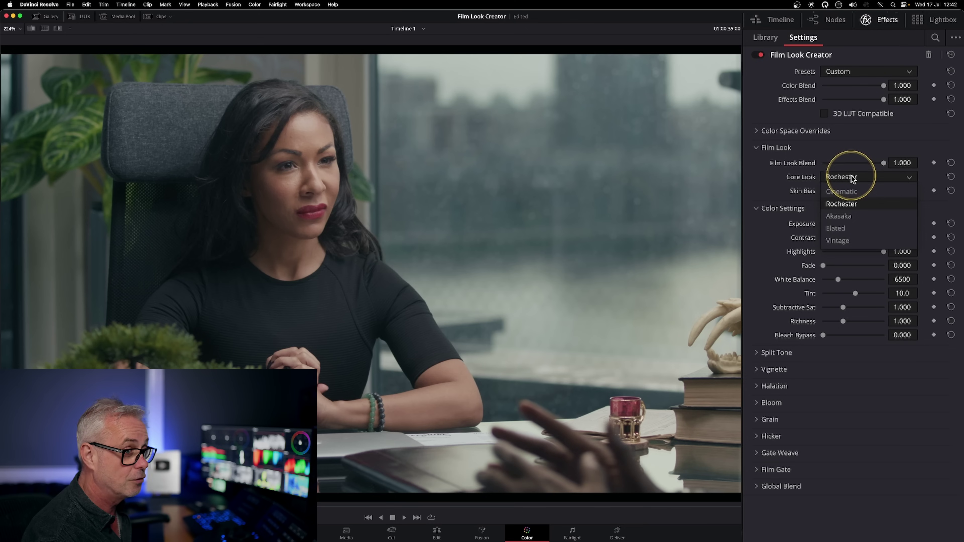
pyautogui.click(842, 217)
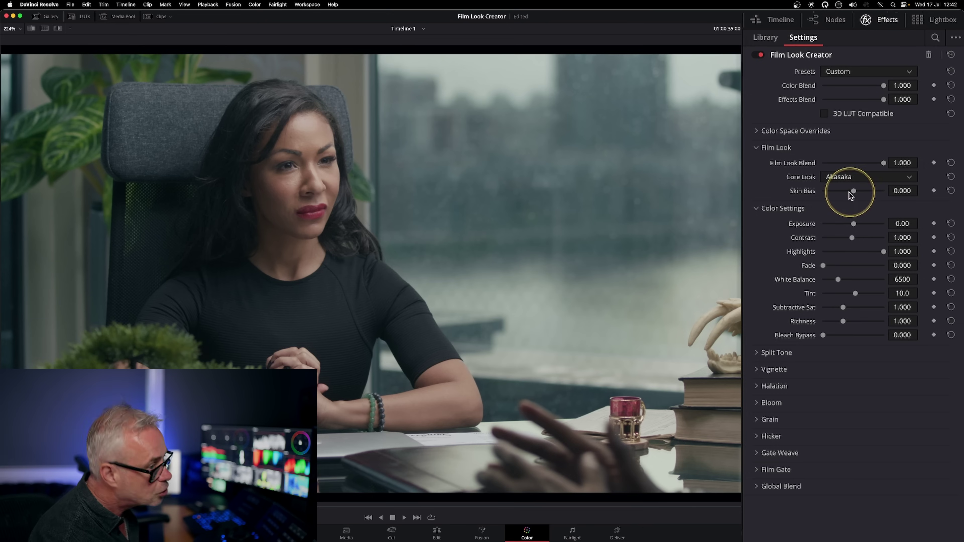
pyautogui.click(845, 177)
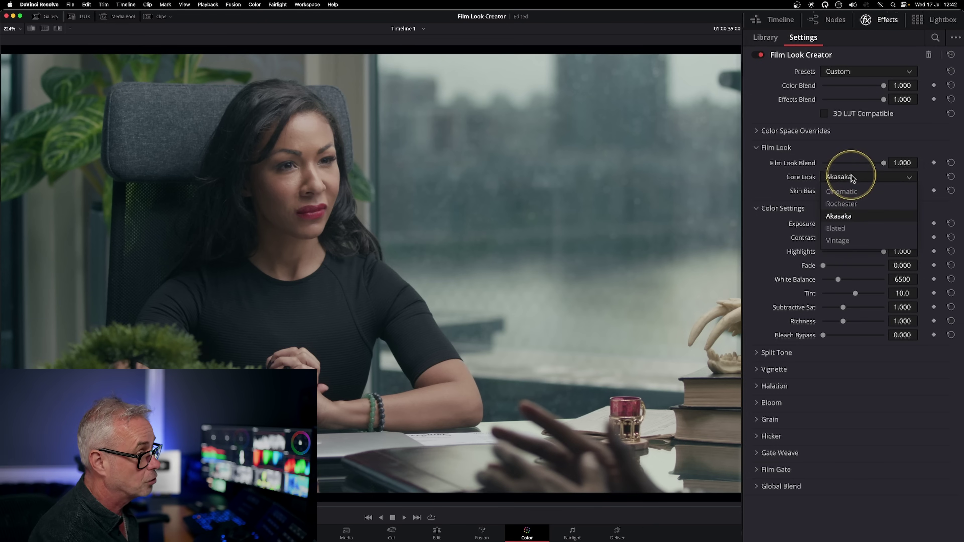
pyautogui.click(843, 205)
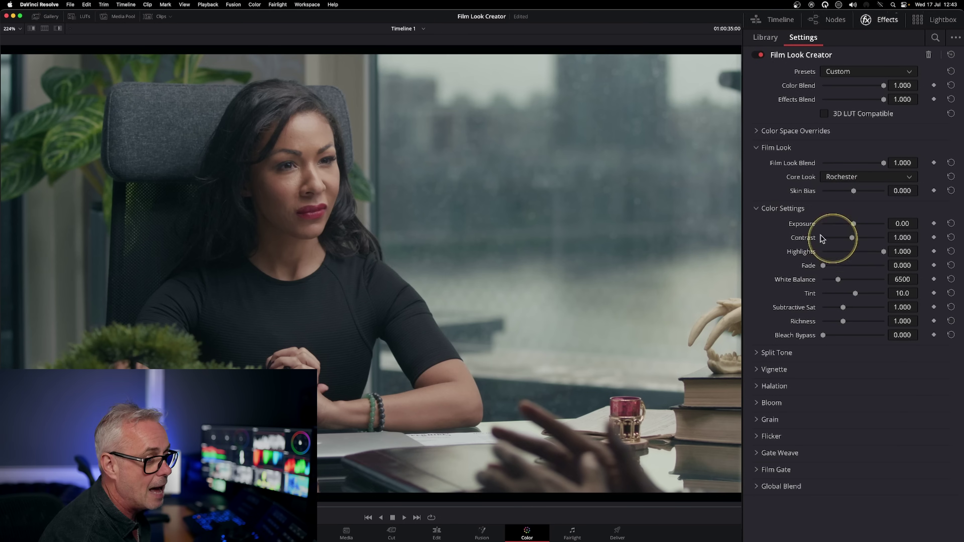
pyautogui.moveTo(854, 241); pyautogui.dragTo(860, 241)
pyautogui.click(768, 353)
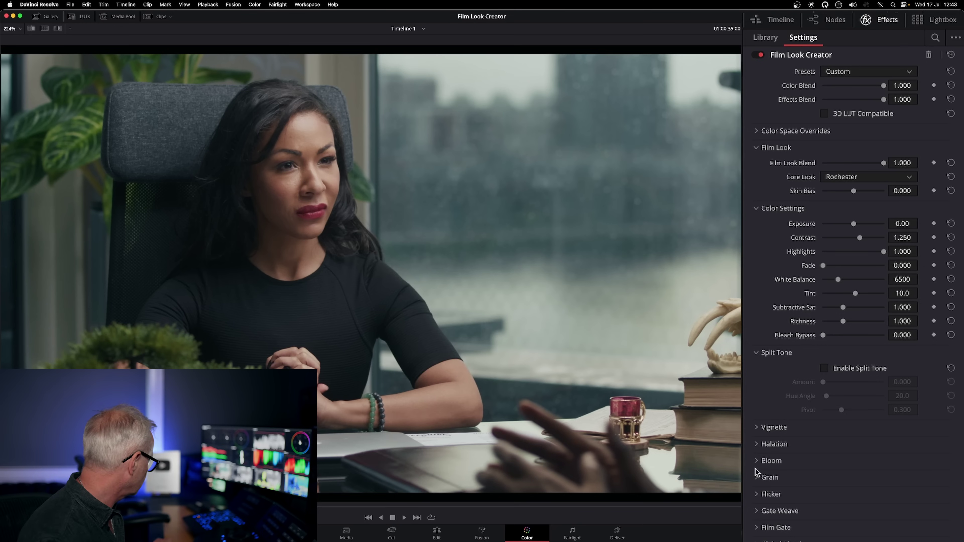
# Compare against the Dehancer grade, then reset Film Look Creator to its default settings
pyautogui.press('super+n')
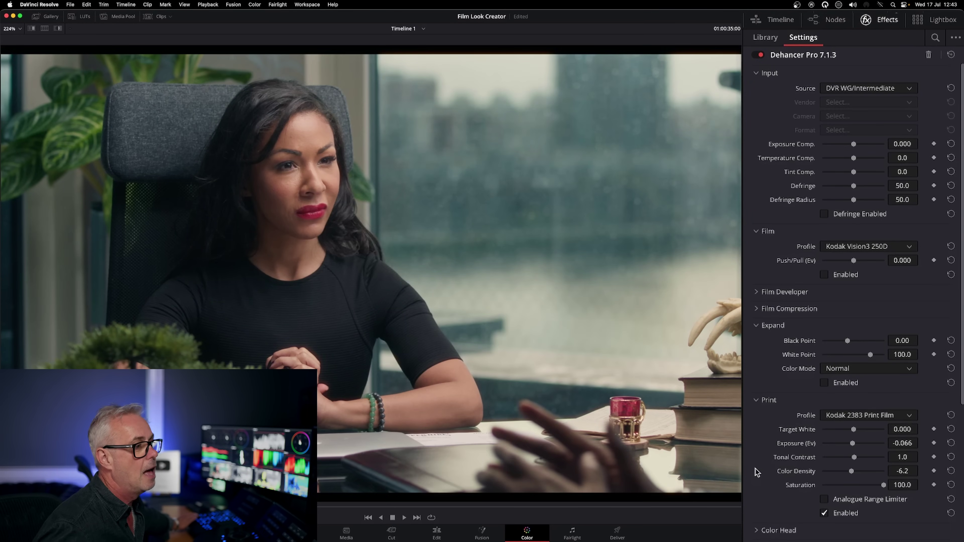
pyautogui.press('super+n')
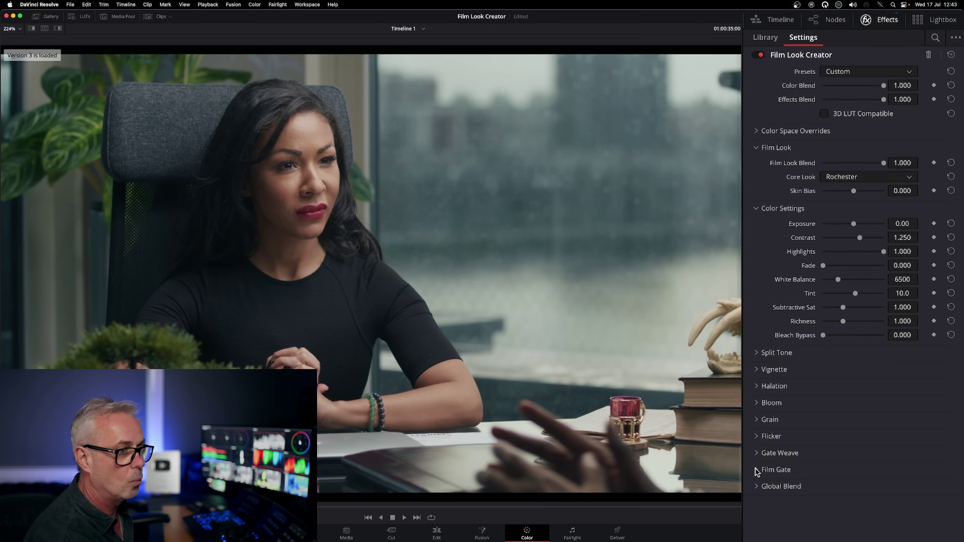
pyautogui.click(856, 185)
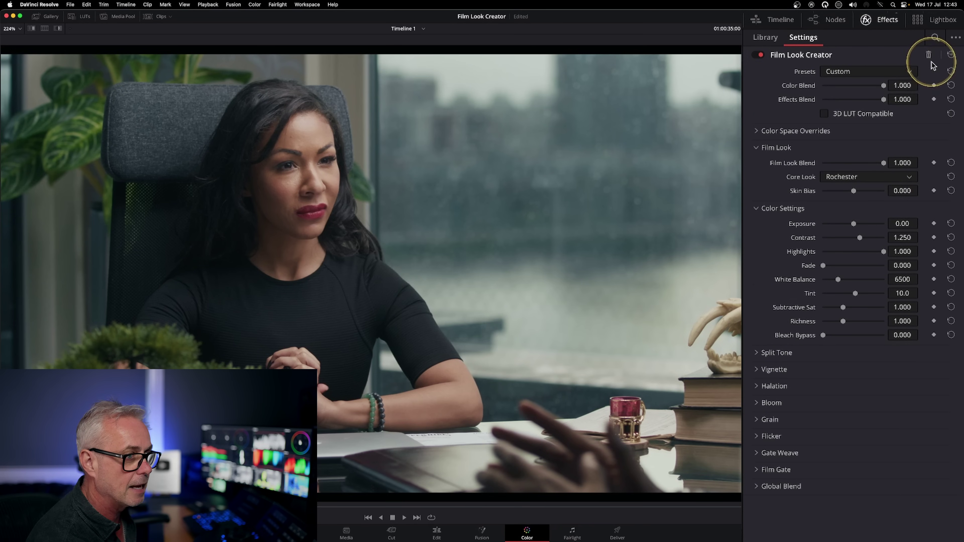
pyautogui.click(951, 55)
pyautogui.click(860, 72)
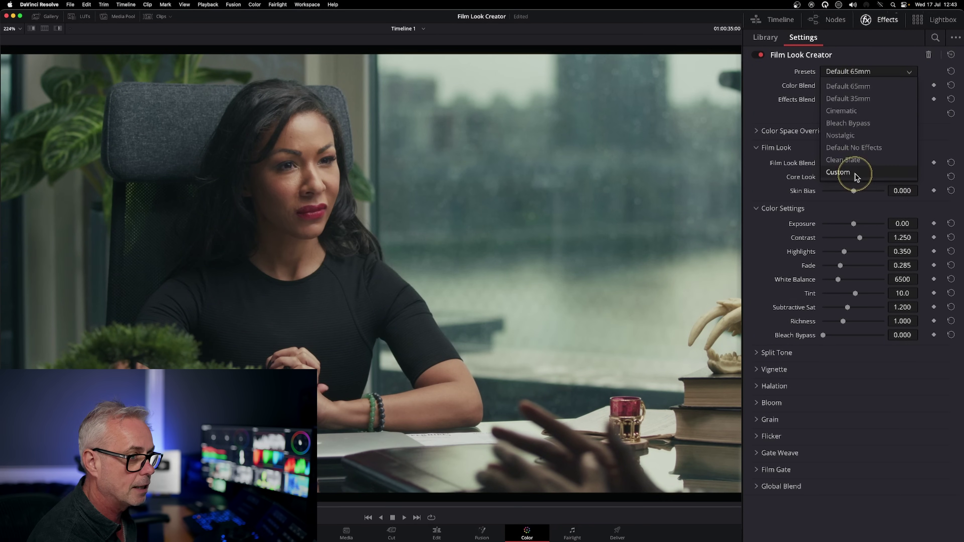
pyautogui.click(861, 172)
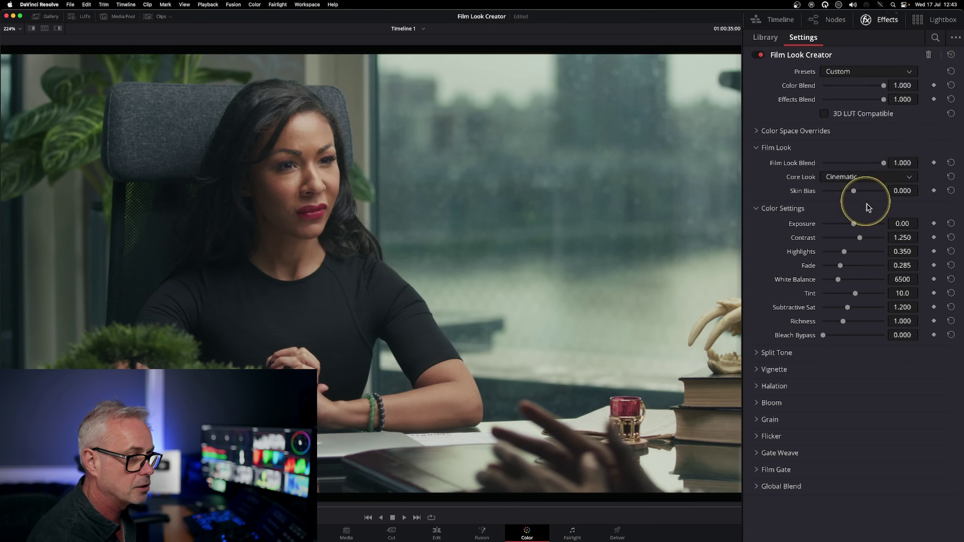
# Choose the Rochester core look and compare it with the Dehancer grade version
pyautogui.click(855, 181)
pyautogui.click(871, 184)
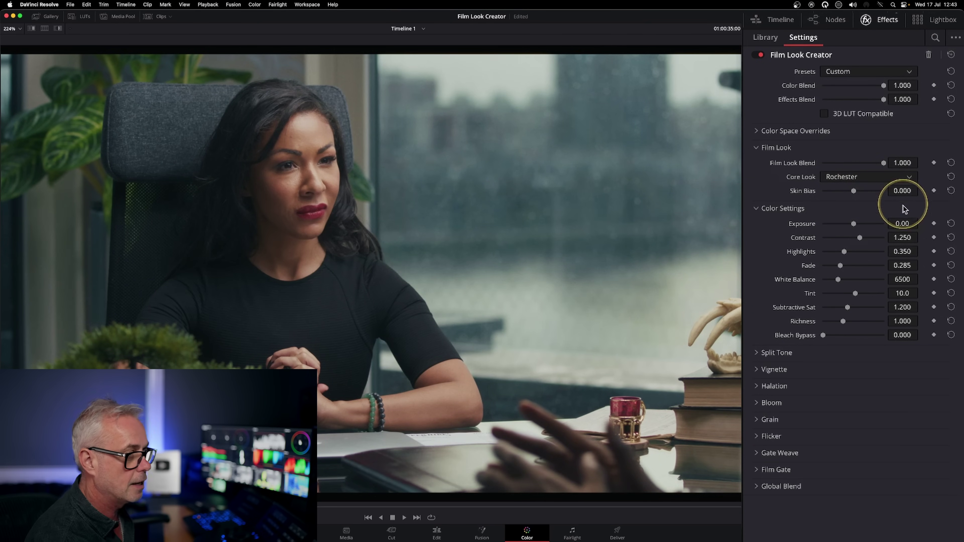
pyautogui.press('super+n')
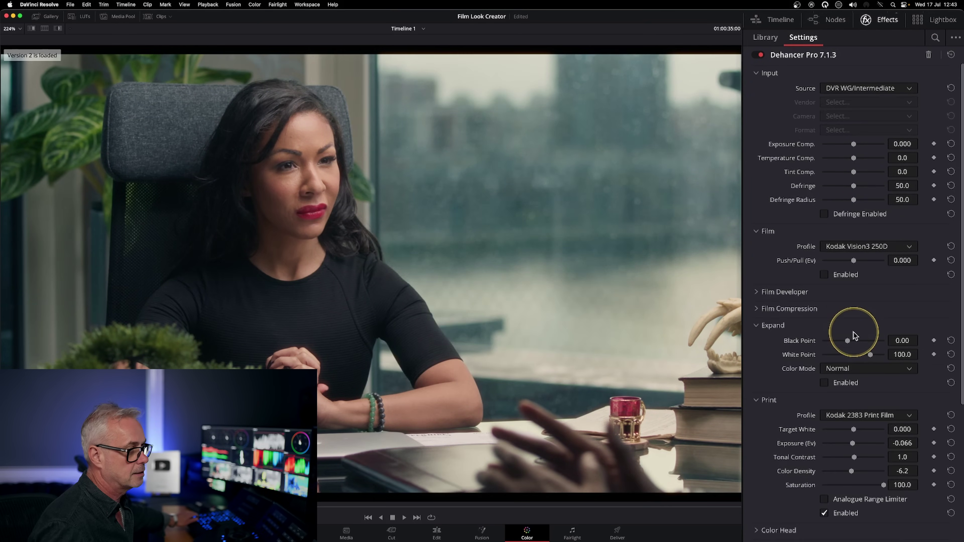
pyautogui.press('super+b')
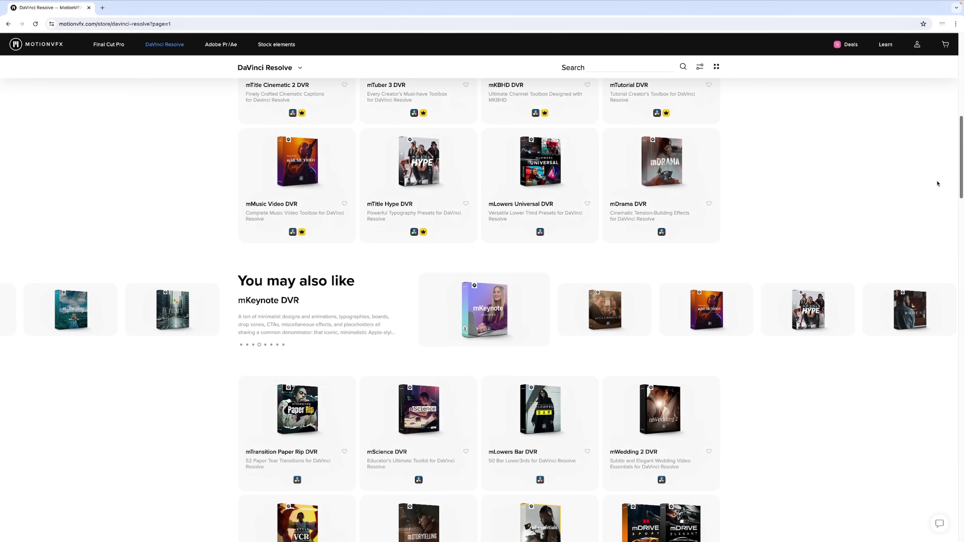
pyautogui.scroll(-8, 935, 233)
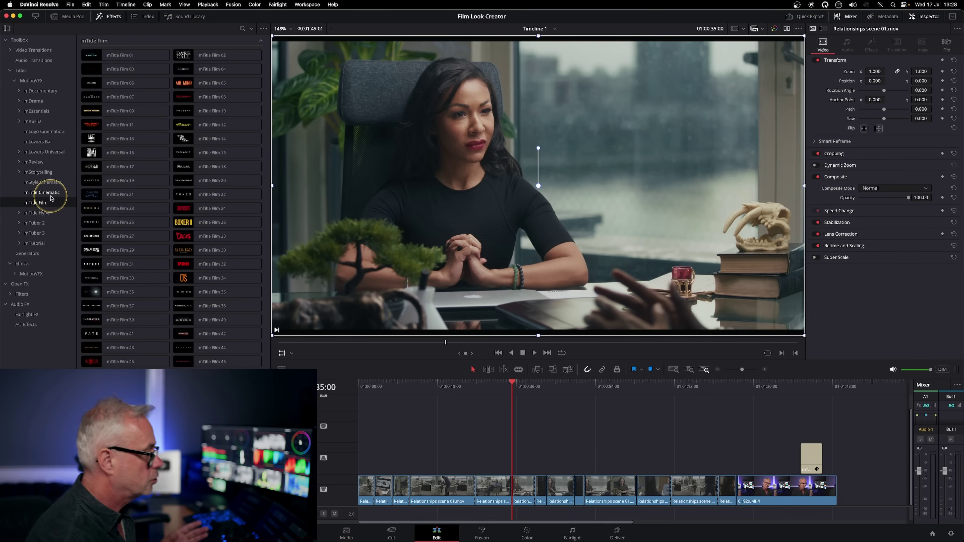
# Preview mTitle Film 39 and 43, then show the mLowers Universal Cinematic, Clean and Glitch titles
pyautogui.moveTo(190, 224)
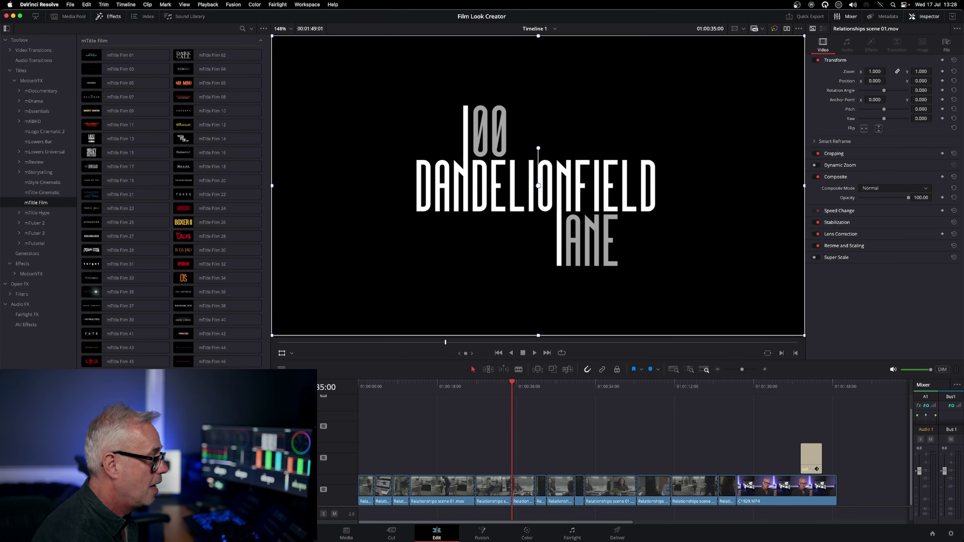
pyautogui.click(100, 323)
pyautogui.click(110, 353)
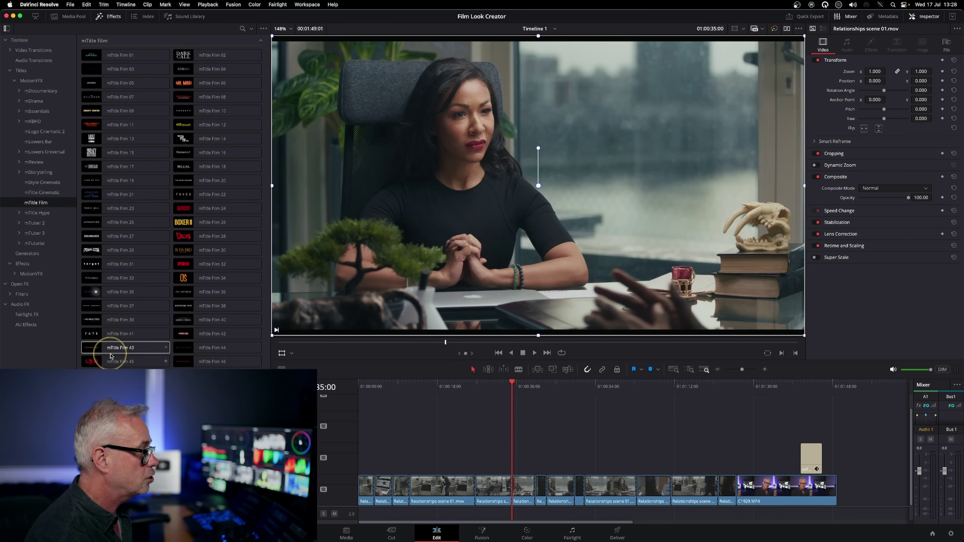
pyautogui.click(49, 153)
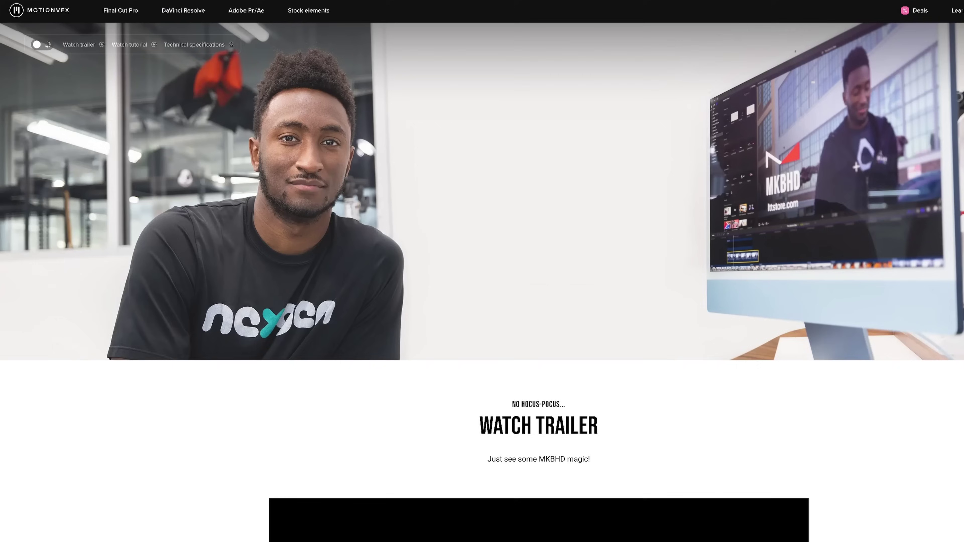
# Scroll the mKBHD product page down past its trailer to the tutorial videos
pyautogui.scroll(-10, 535, 216)
pyautogui.scroll(-10, 535, 216)
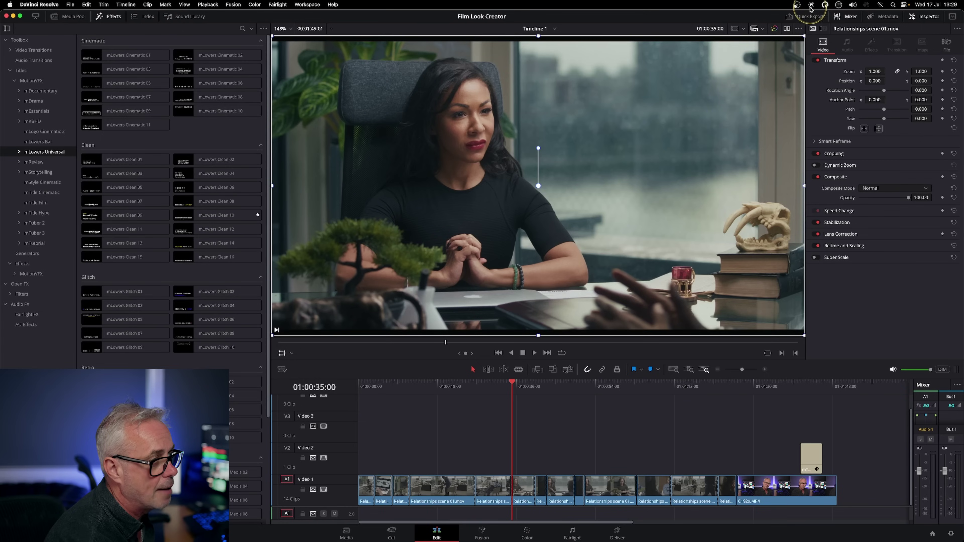
# Confirm in mInstaller that mLowers Universal DVR is installed, then minimize it
pyautogui.click(810, 5)
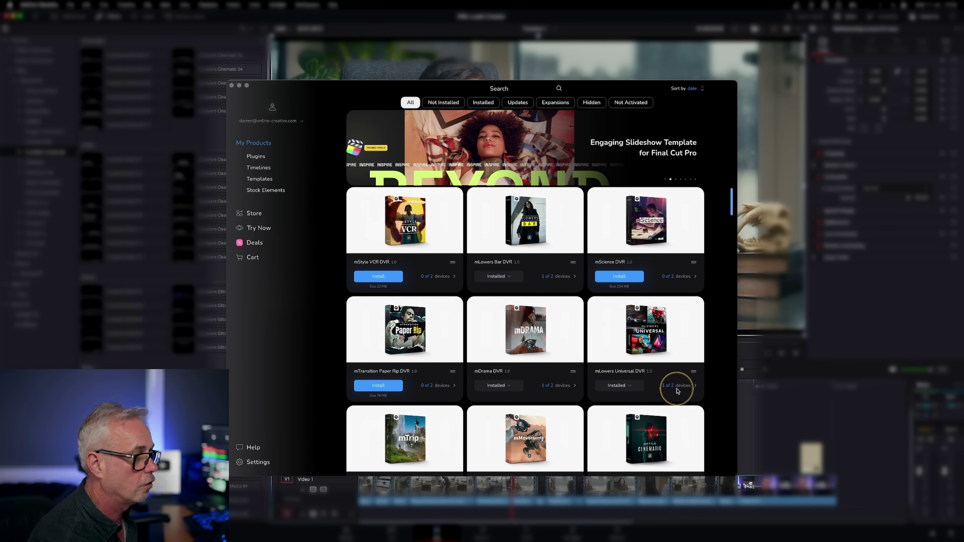
pyautogui.click(240, 87)
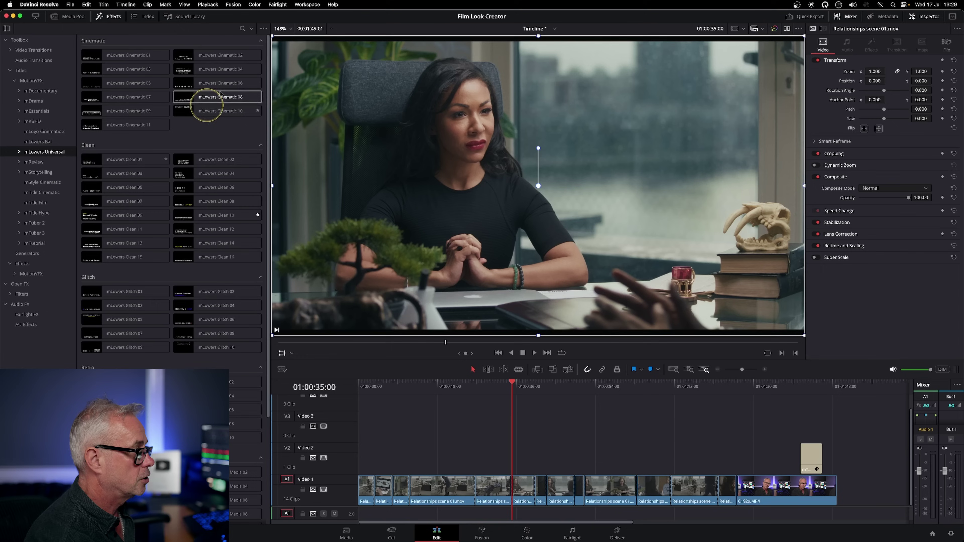
# Toggle Hover Scrub Preview and play the FILM LOOK CREATOR title over the presenter clip
pyautogui.click(263, 28)
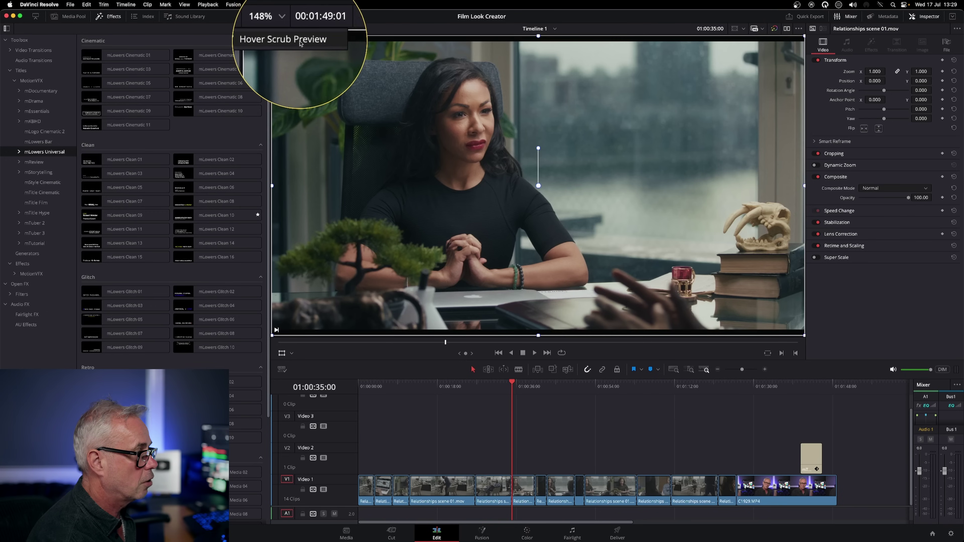
pyautogui.click(594, 409)
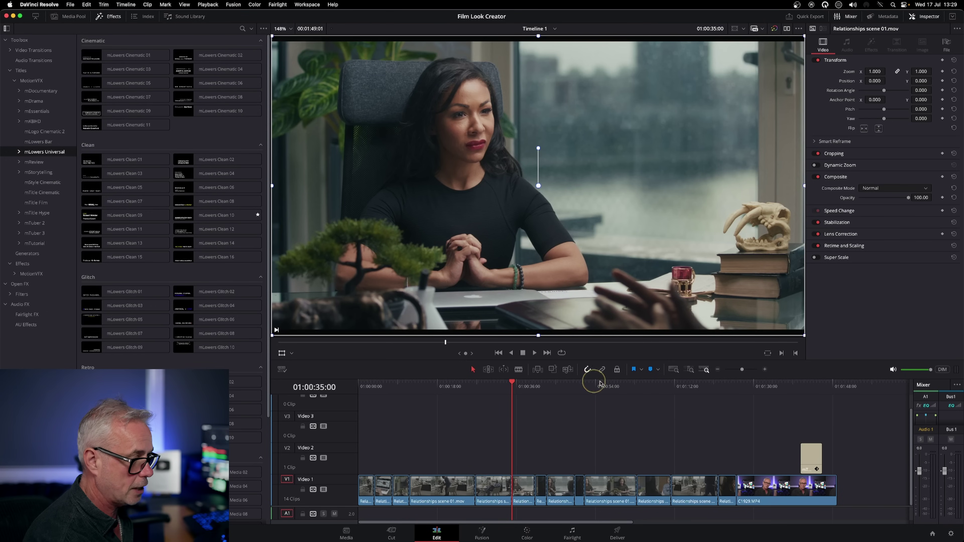
pyautogui.moveTo(724, 391); pyautogui.dragTo(797, 381)
pyautogui.press('space')
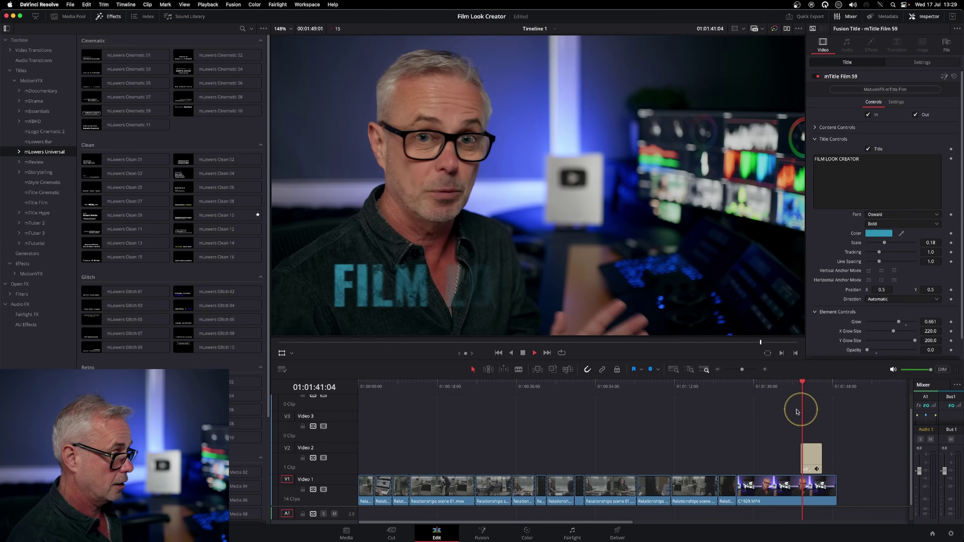
pyautogui.press('space')
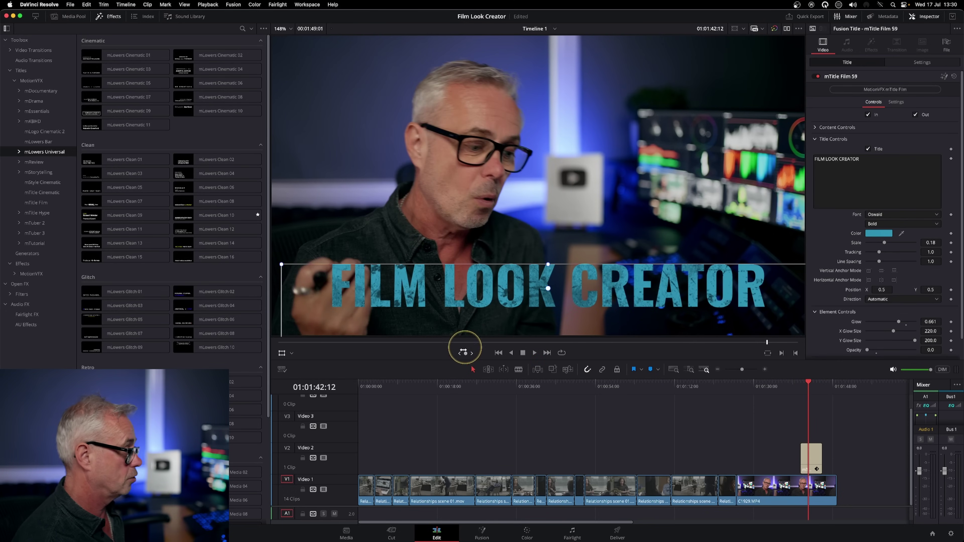
# Show the mTitle Film titles, replay the title, and park just before it
pyautogui.click(40, 206)
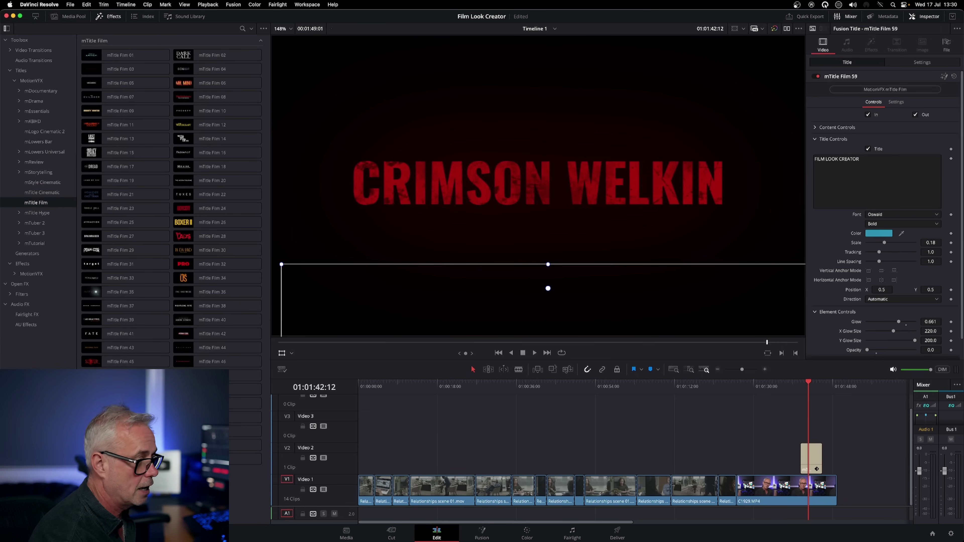
pyautogui.click(806, 378)
pyautogui.press('space')
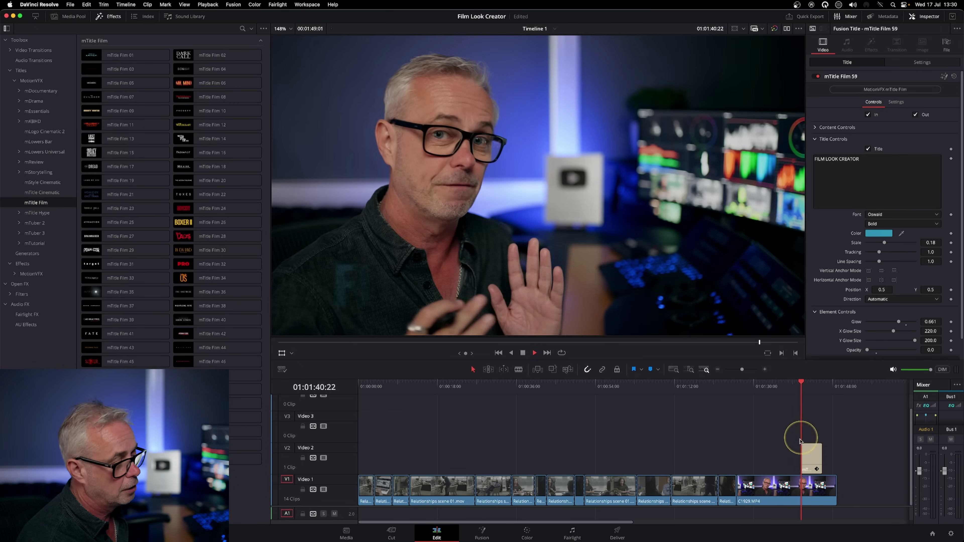
pyautogui.press('space')
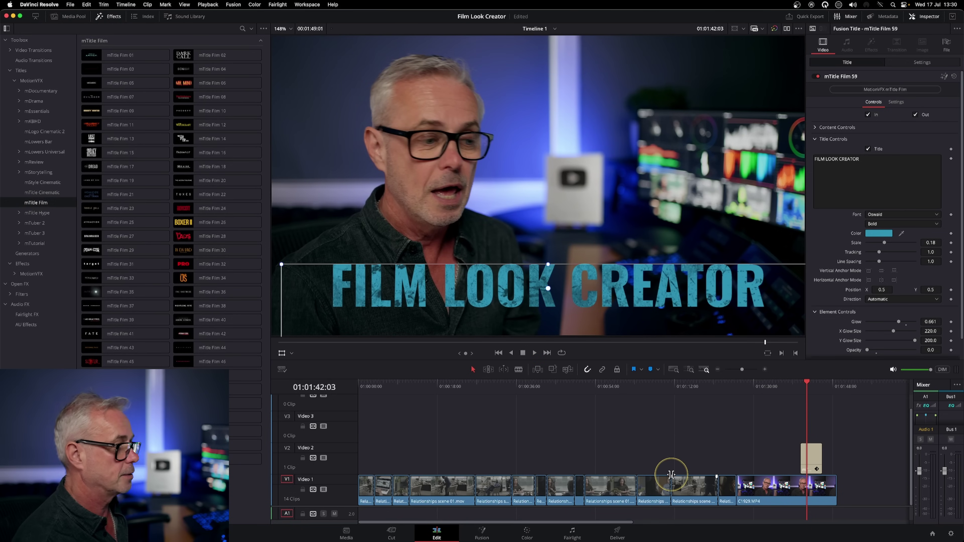
pyautogui.click(739, 386)
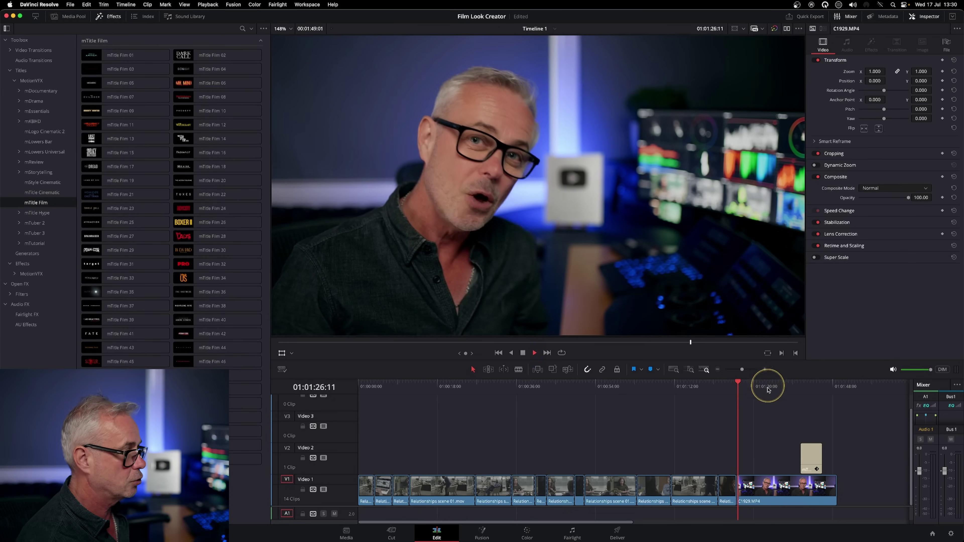
# Show the mLowers Universal titles and select the mLowers Clean 10 clip on the timeline
pyautogui.click(52, 155)
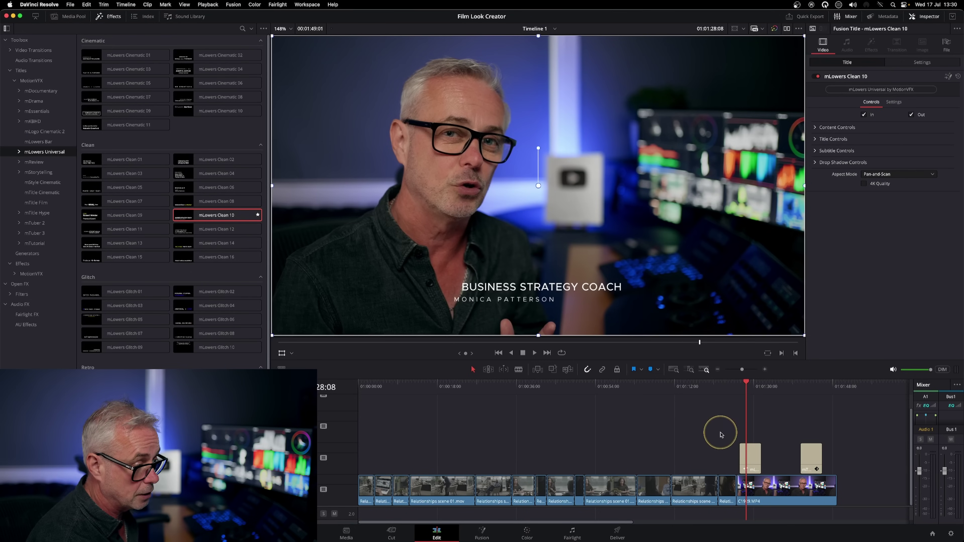
pyautogui.click(750, 457)
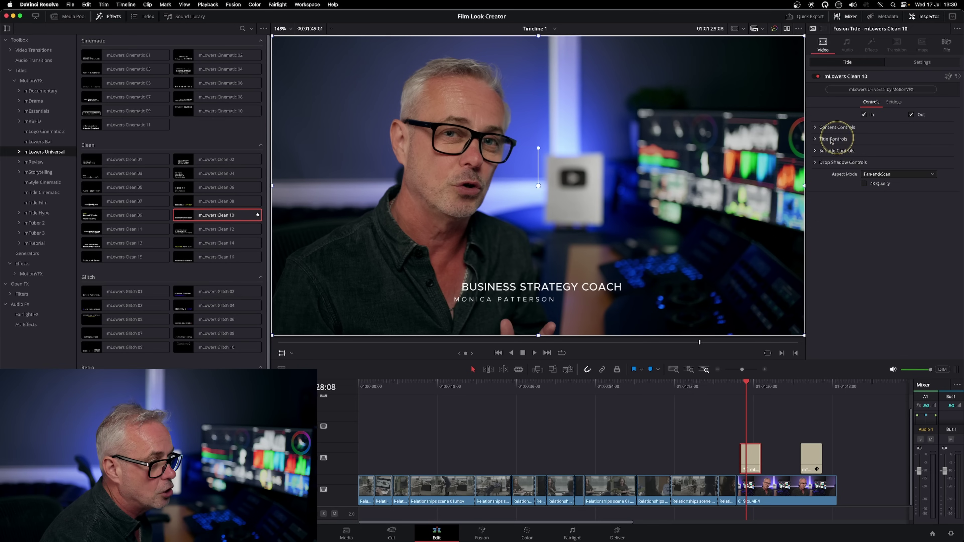
# Replace the Title text with the presenter's name, set it Extra Bold, and scale to about 0.033
pyautogui.click(815, 139)
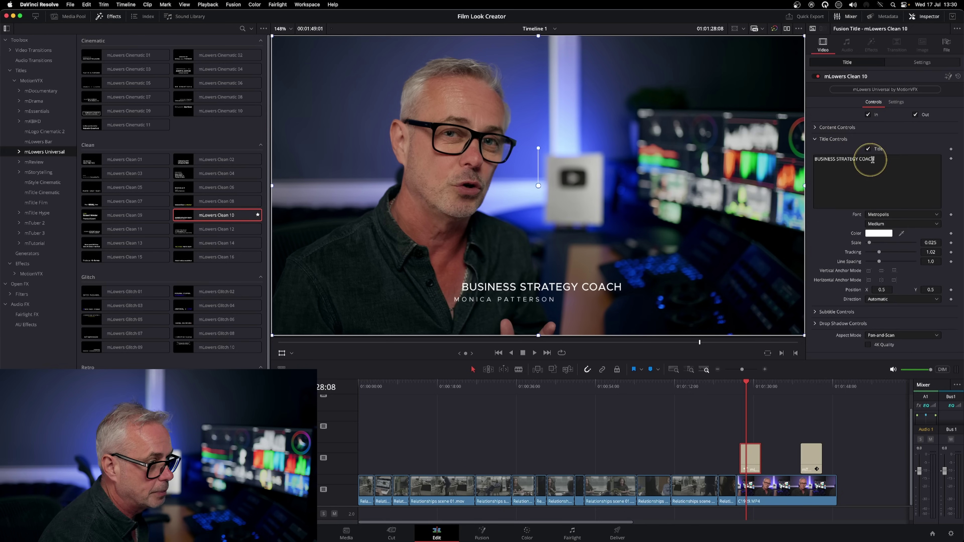
pyautogui.moveTo(873, 157); pyautogui.dragTo(852, 156)
pyautogui.write('D')
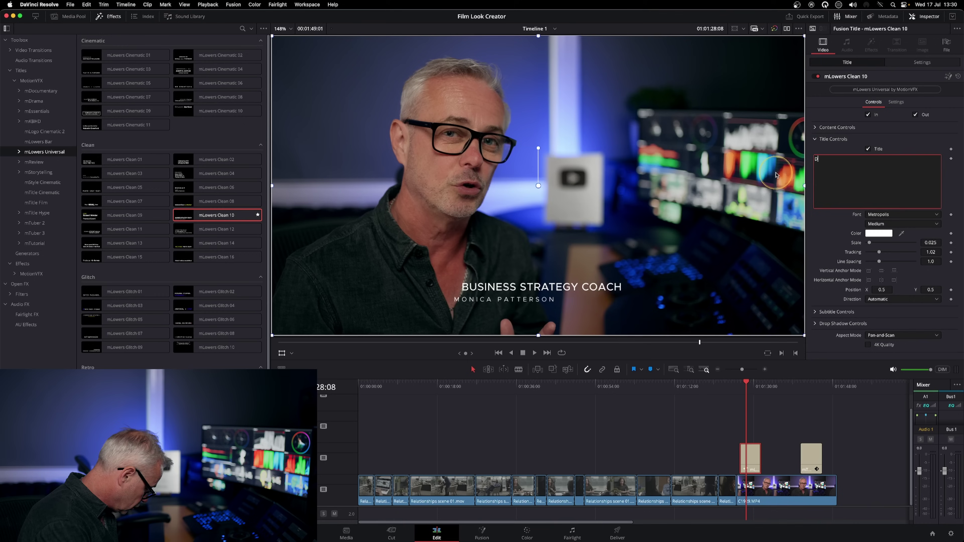
pyautogui.write('ARREN MOSTYN')
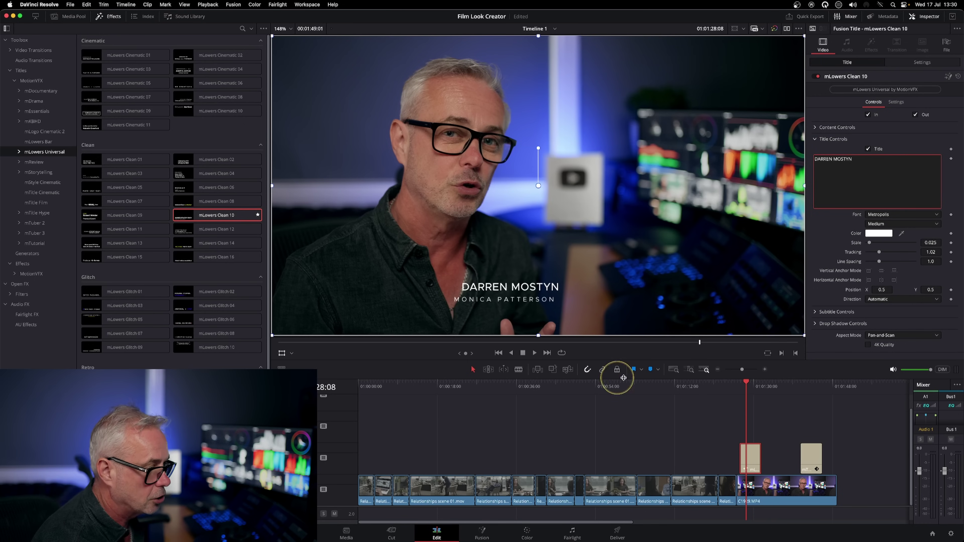
pyautogui.moveTo(742, 391); pyautogui.dragTo(750, 386)
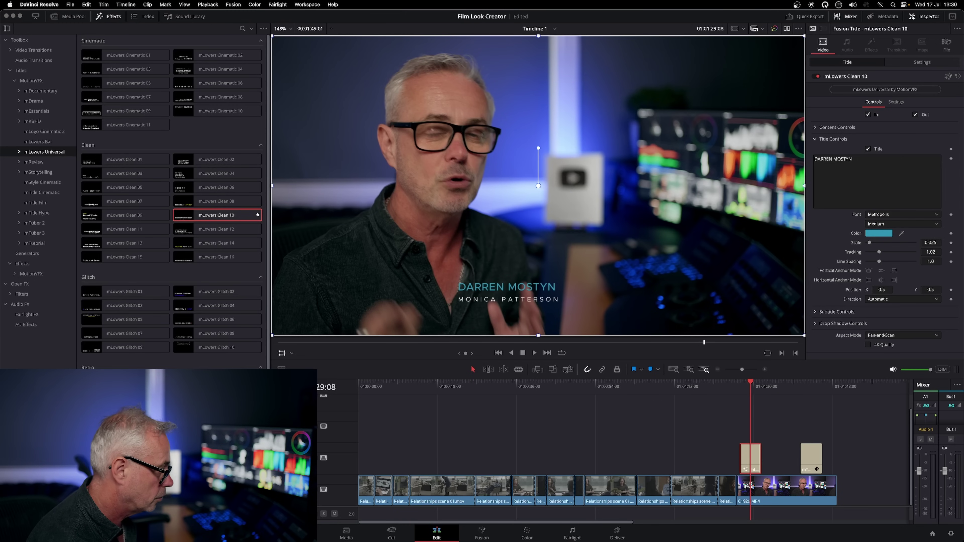
pyautogui.click(893, 227)
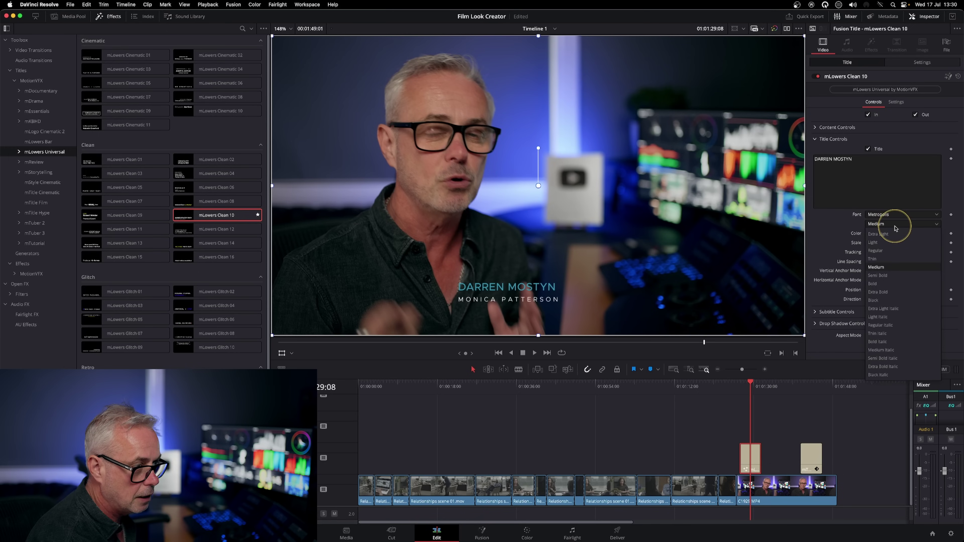
pyautogui.click(891, 288)
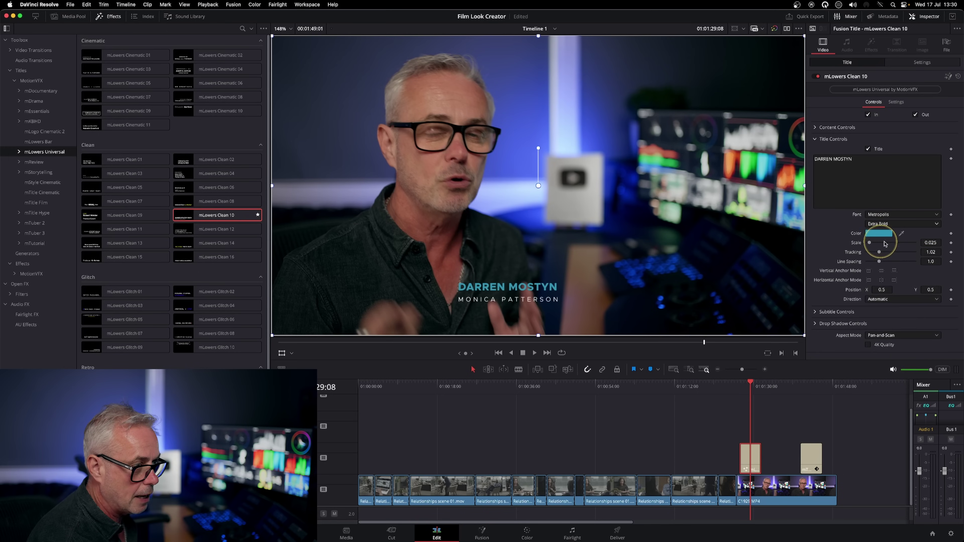
pyautogui.moveTo(927, 245); pyautogui.dragTo(960, 241)
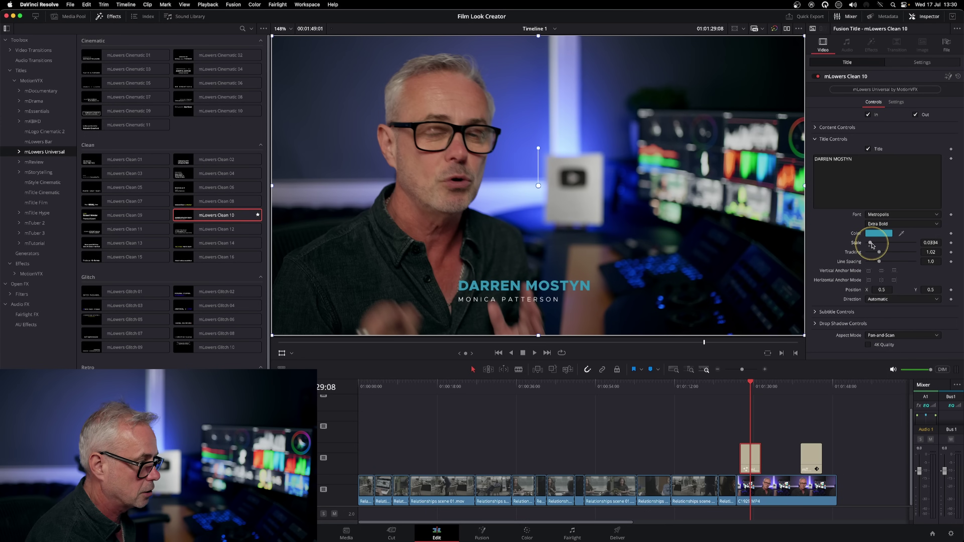
# Change the subtitle line to SENIOR COLOURIST at scale 0.0192 with tracking 1.341
pyautogui.click(815, 139)
pyautogui.click(815, 151)
pyautogui.moveTo(858, 175); pyautogui.dragTo(813, 171)
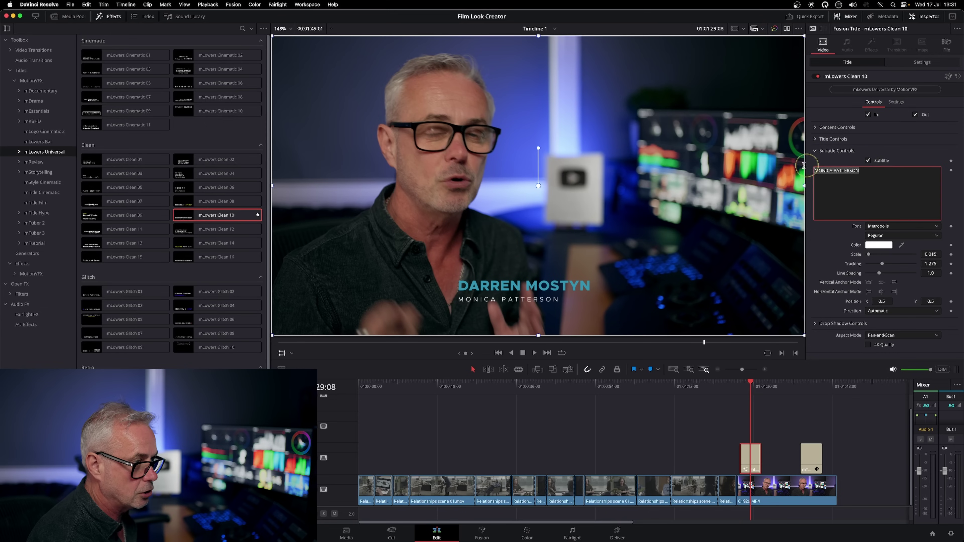
pyautogui.write('SENIOR COLOURIST')
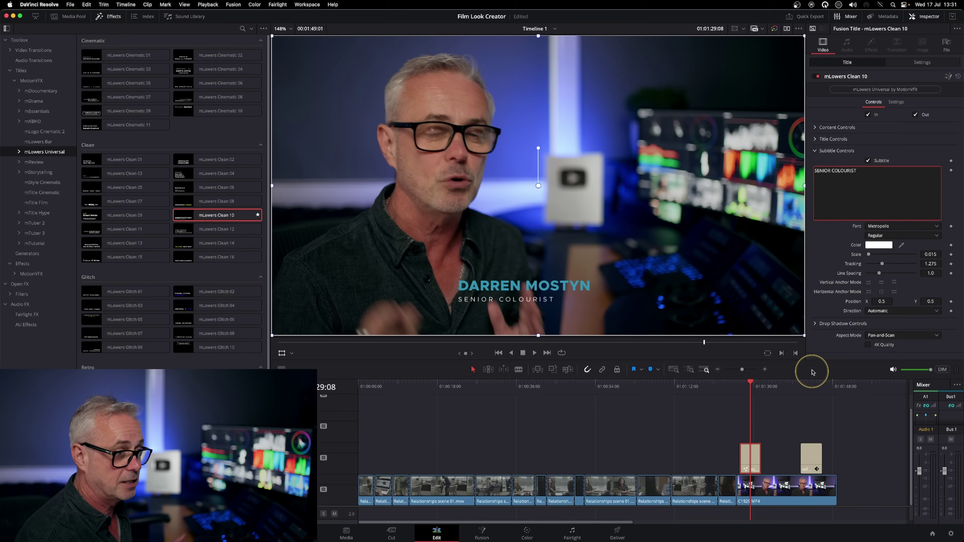
pyautogui.moveTo(870, 257); pyautogui.dragTo(872, 257)
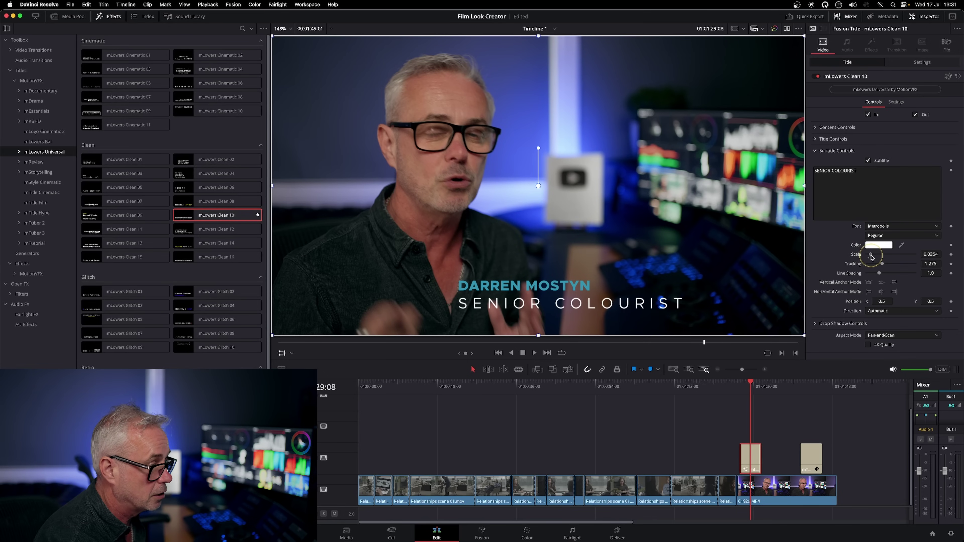
pyautogui.moveTo(931, 257)
pyautogui.mouseDown()
pyautogui.moveTo(873, 262)
pyautogui.moveTo(947, 261)
pyautogui.mouseUp()
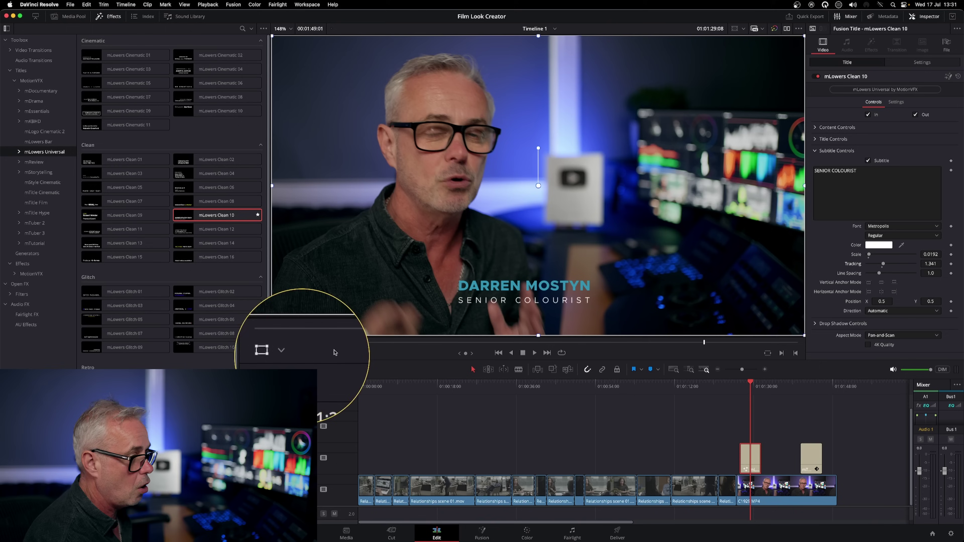
# Move the lower third to X 0.35, Y 0.15, preview its animation, and begin extending the clip
pyautogui.click(814, 128)
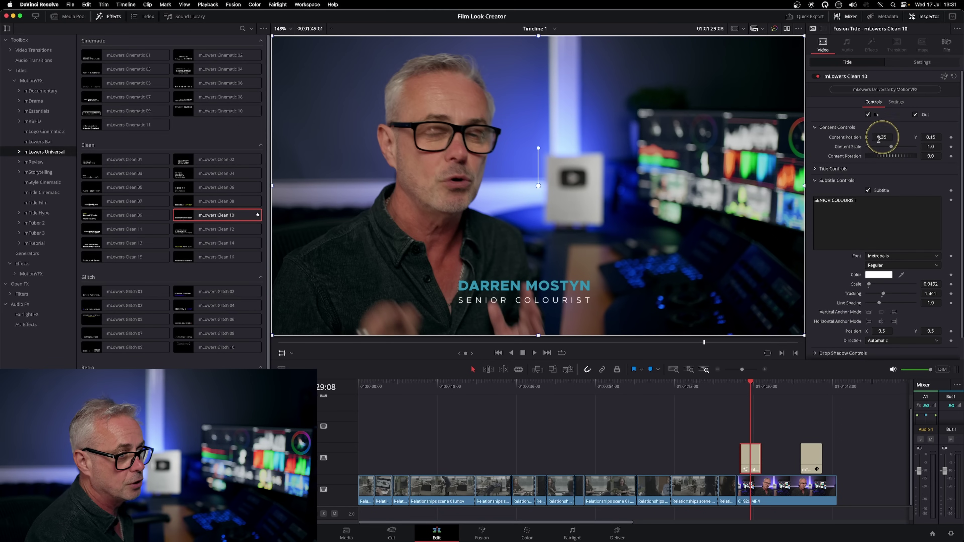
pyautogui.moveTo(566, 281); pyautogui.dragTo(736, 289)
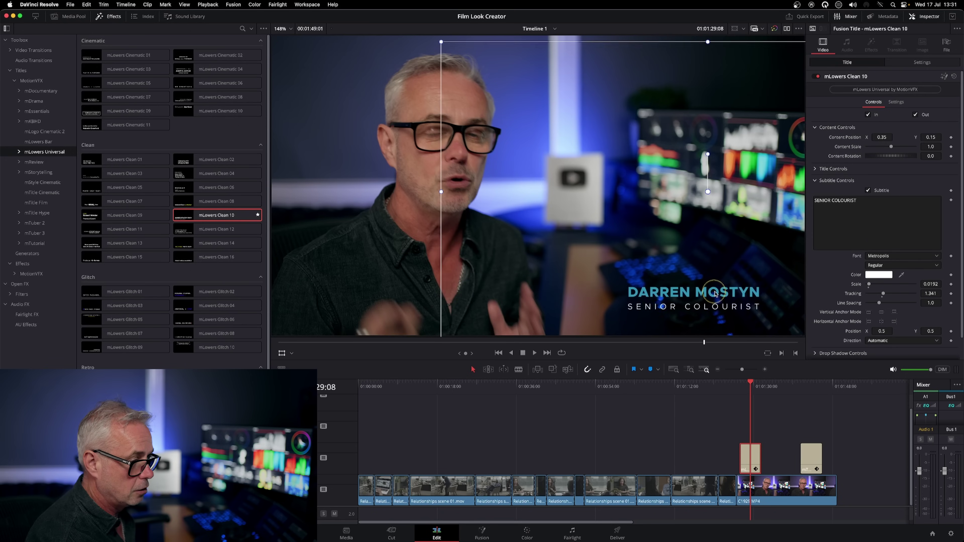
pyautogui.moveTo(747, 386); pyautogui.dragTo(739, 387)
pyautogui.press('space')
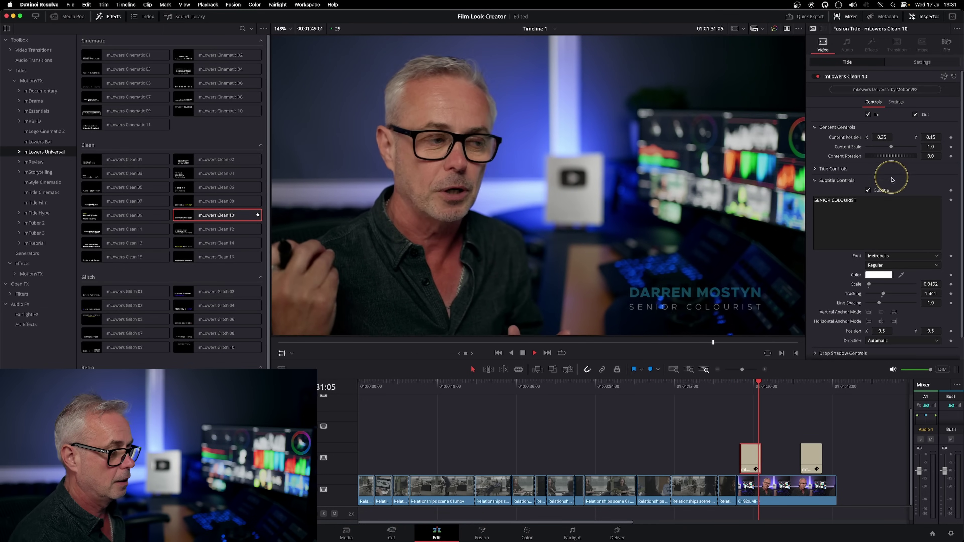
pyautogui.press('space')
pyautogui.moveTo(758, 457); pyautogui.dragTo(763, 458)
# Finish extending the lower-third clip's end on the timeline so it stays on screen longer
pyautogui.click(780, 453)
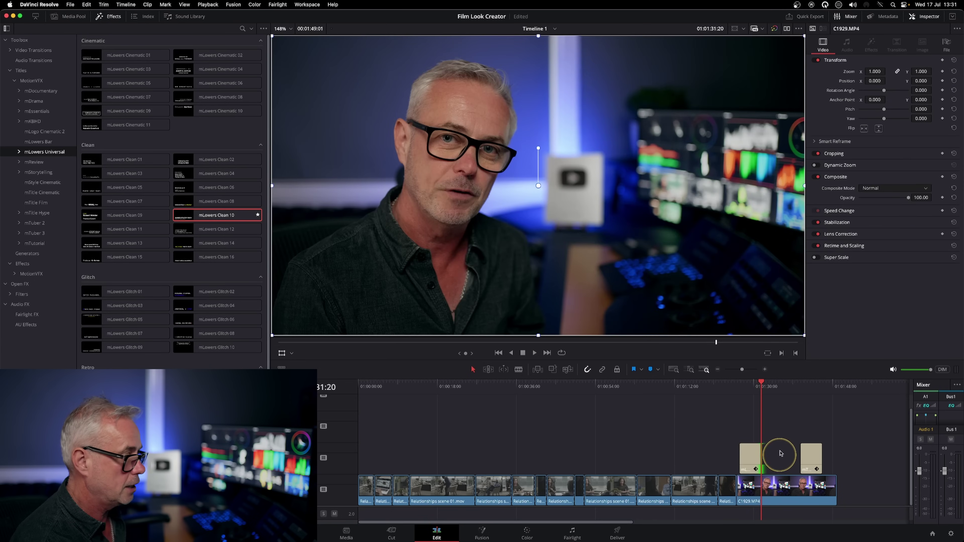